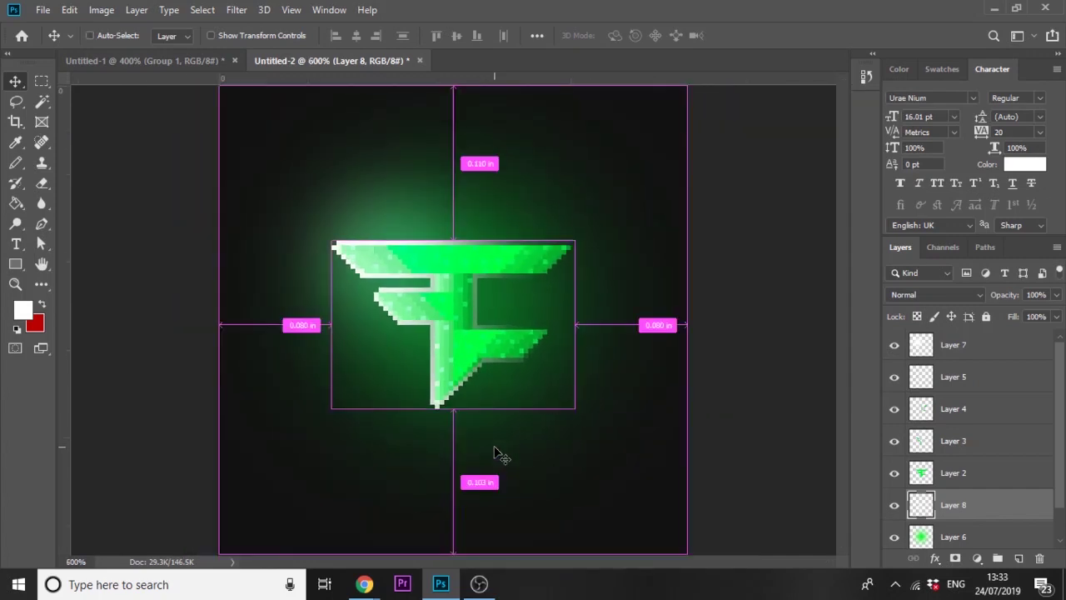
key("ctrl+minus")
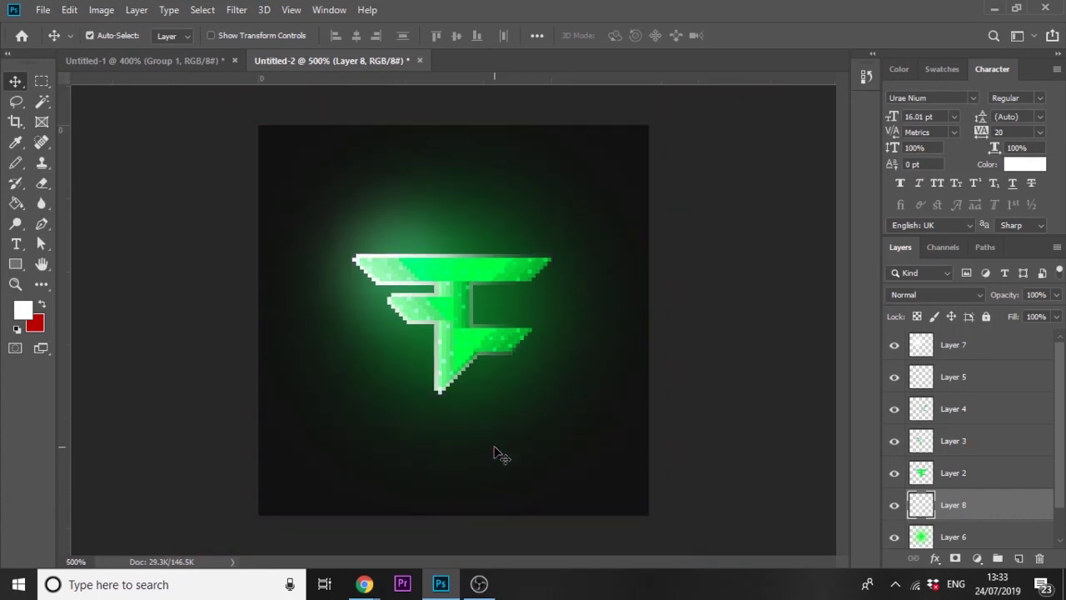
Toggle the Soft Light glow Layer 7 off and on to check its effect.
left_click(1021, 358)
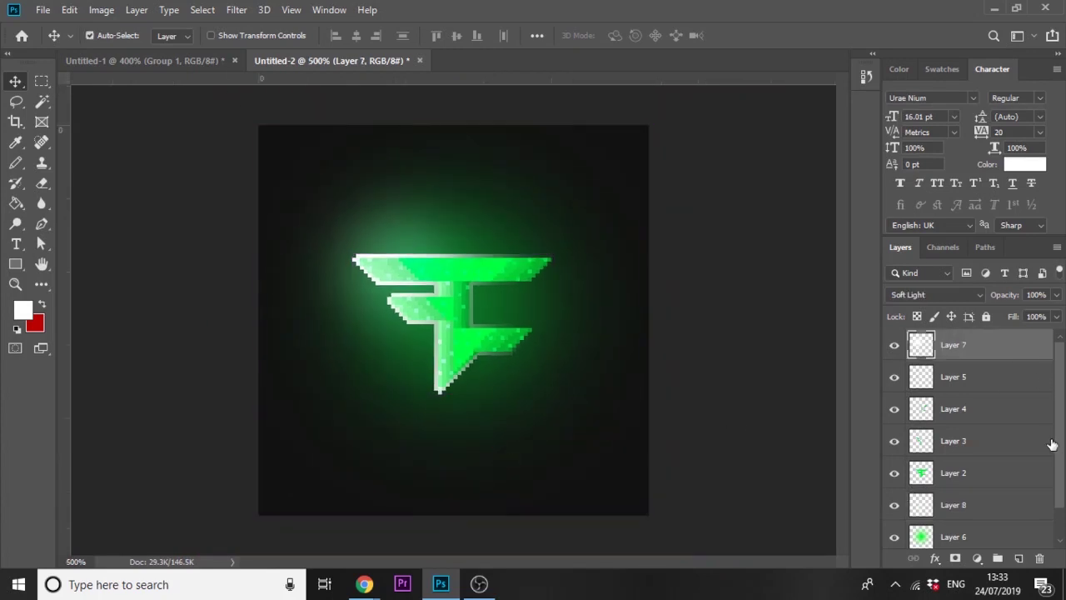
scroll(1053, 444, "down", 1)
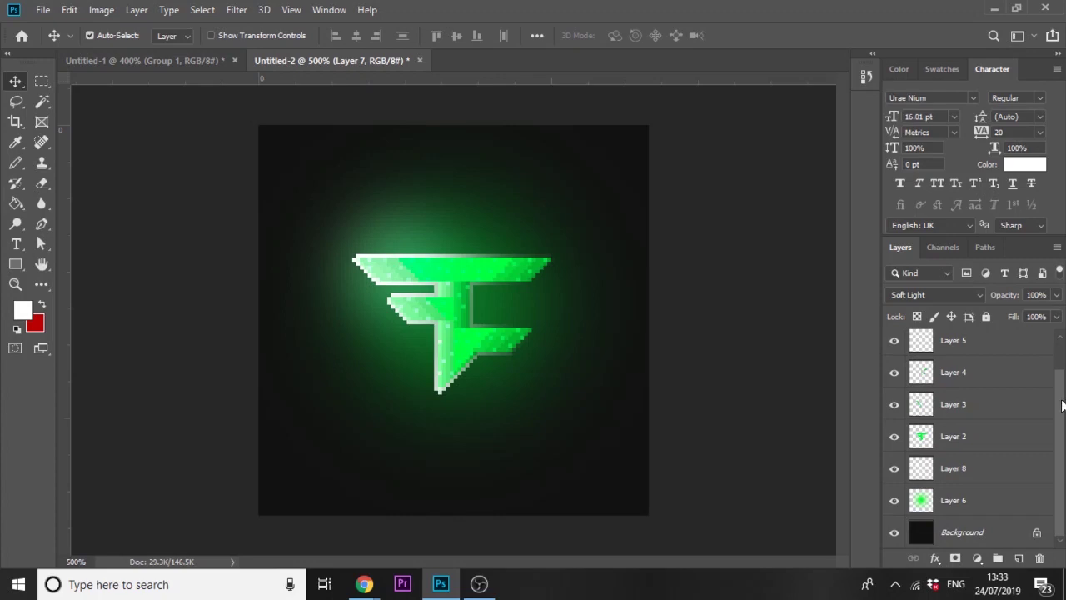
scroll(1062, 406, "up", 1)
left_click(894, 346)
left_click(895, 346)
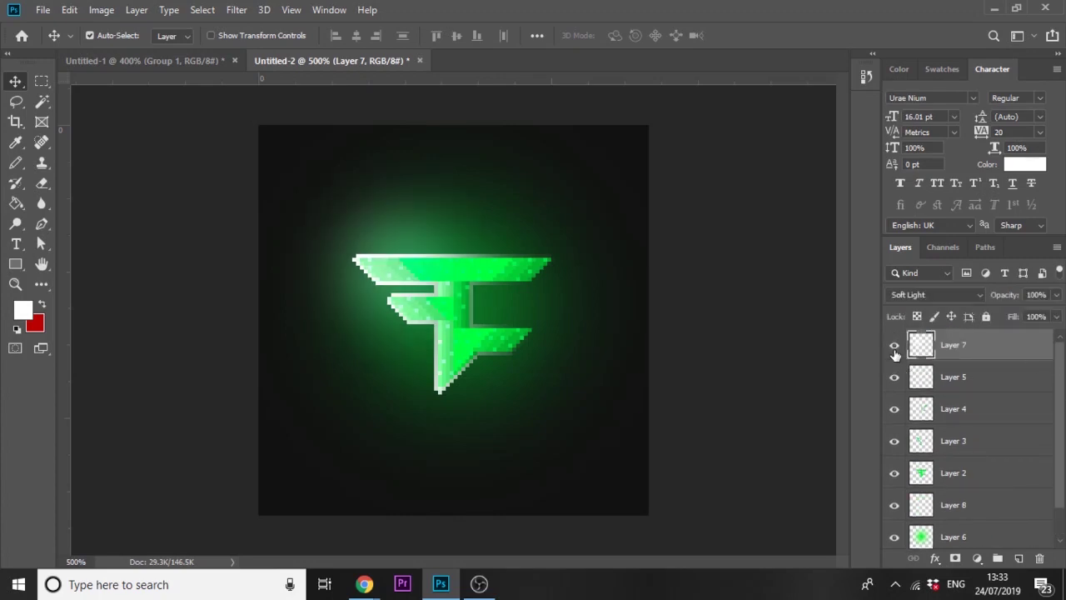
Merge Layers 5 through 8 into a single Layer 5 and verify the merged logo.
left_click(1000, 382)
scroll(1064, 414, "down", 1)
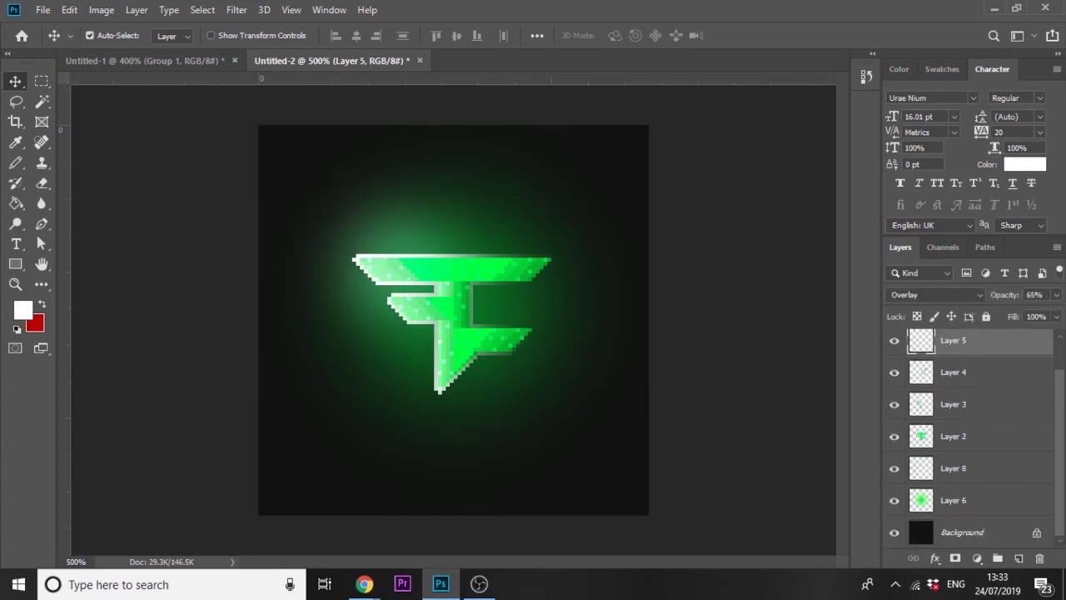
left_click(984, 472, "shift")
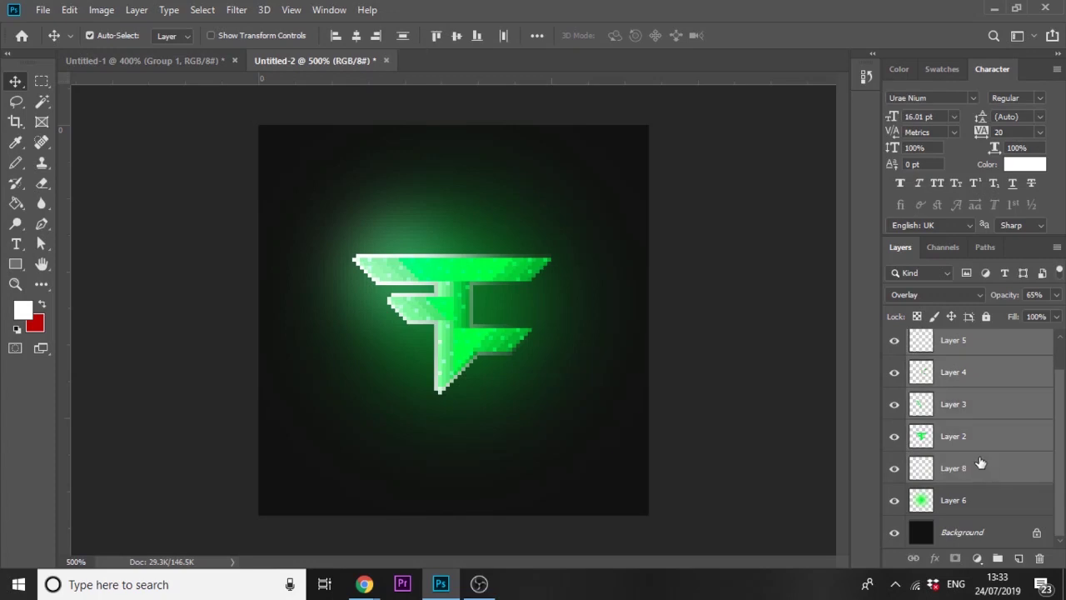
key("ctrl+e")
left_click(895, 377)
left_click(894, 377)
left_click_drag(1037, 556, 1019, 557)
key("ctrl+z")
left_click(16, 264)
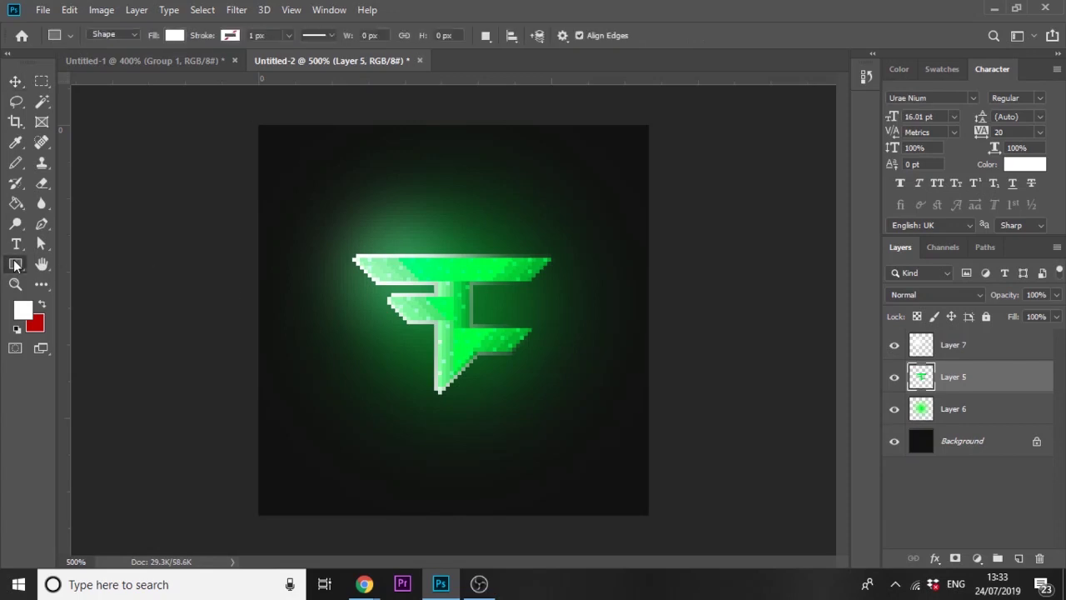
Draw a tall white rectangle up over the F and rasterize its layer.
left_click_drag(442, 396, 486, 146)
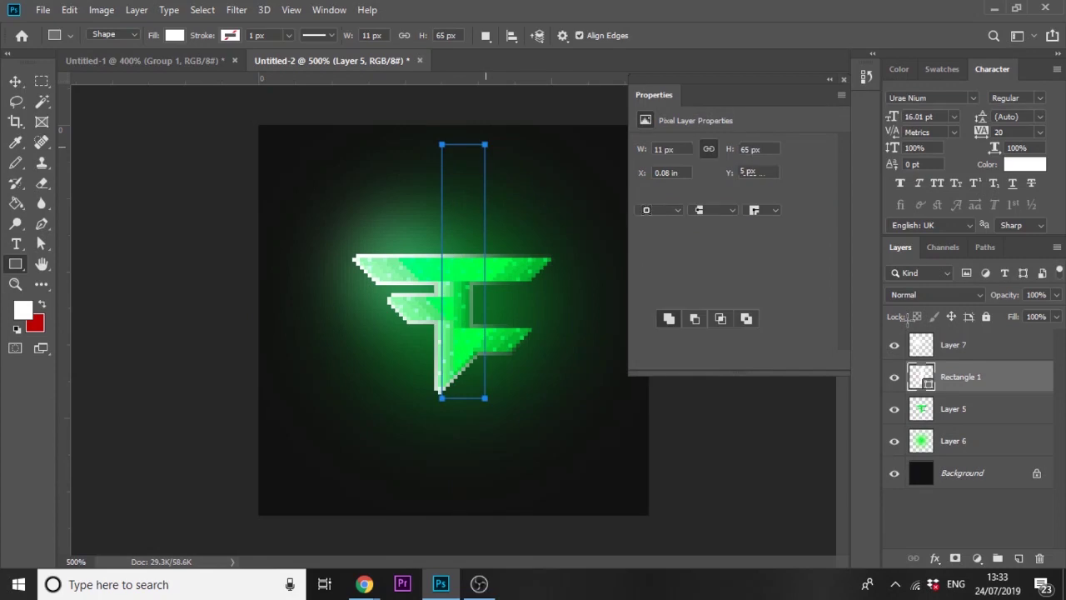
right_click(991, 383)
left_click(829, 236)
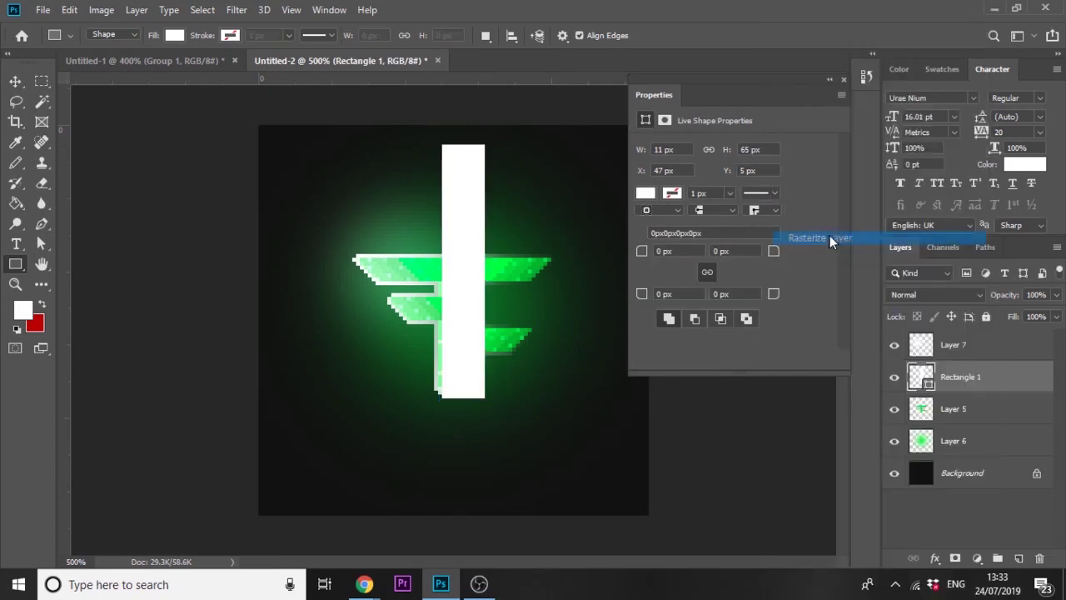
Skew the rectangle into a diagonal stripe across the F and apply the transform.
key("ctrl+t")
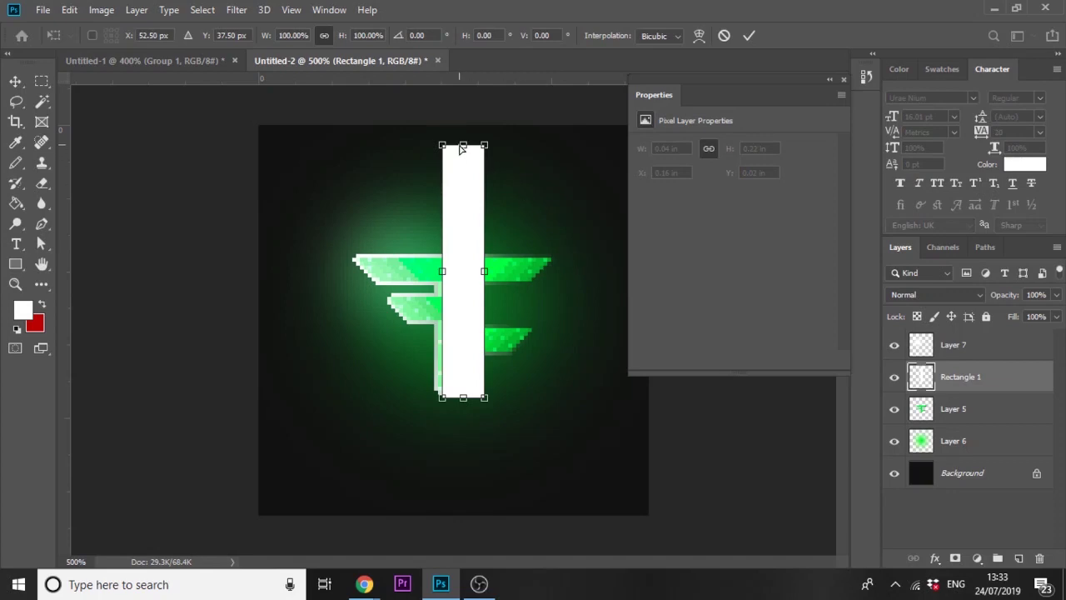
left_click_drag(465, 147, 381, 168)
left_click(843, 80)
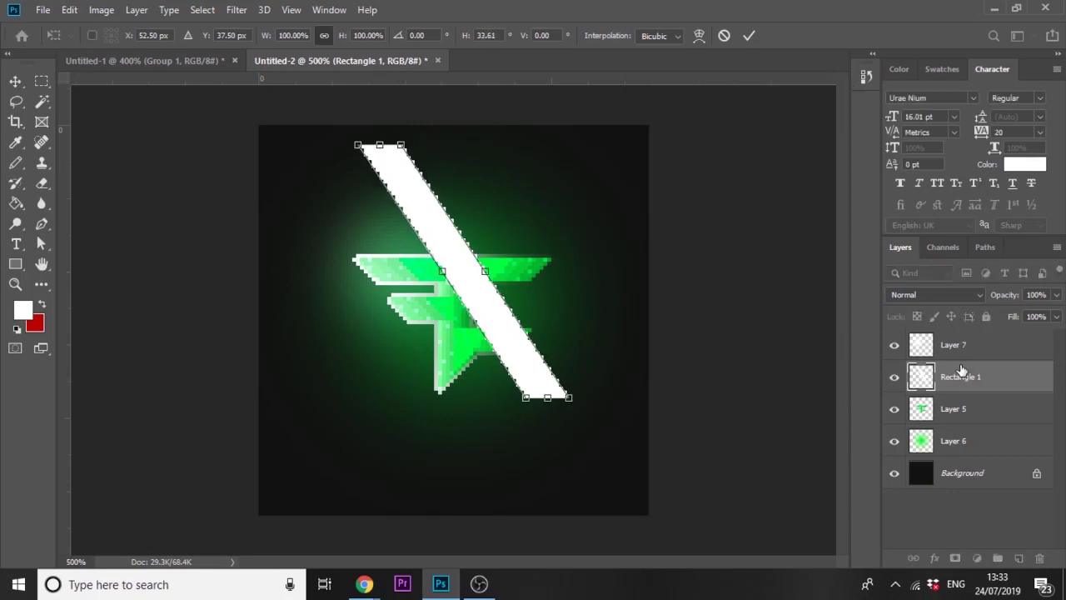
key("Return")
left_click(326, 10)
Create a frame animation in the Timeline.
left_click(402, 513)
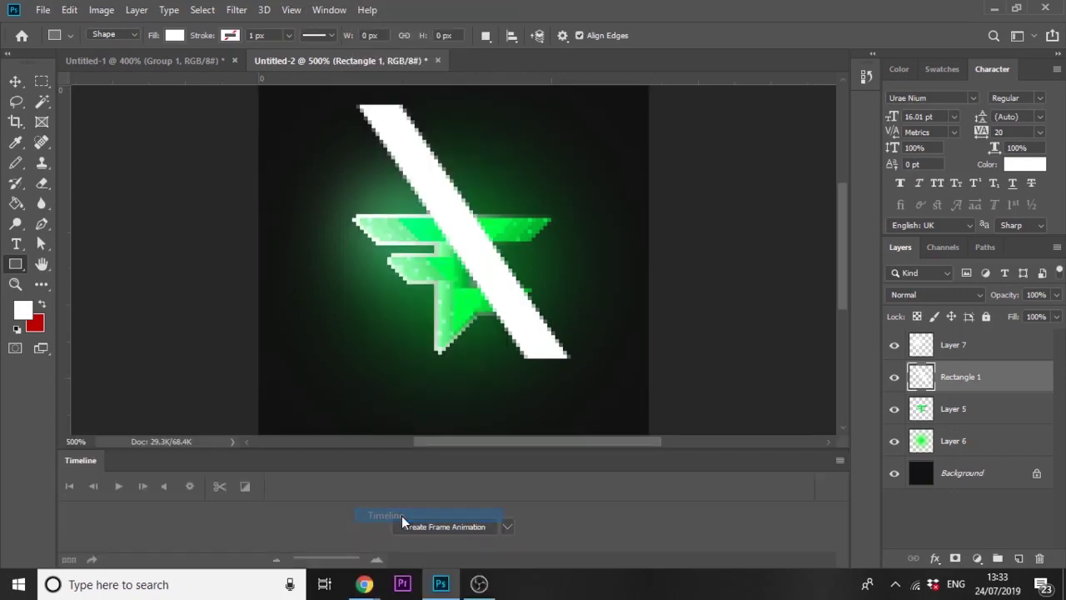
left_click(445, 527)
left_click(15, 81)
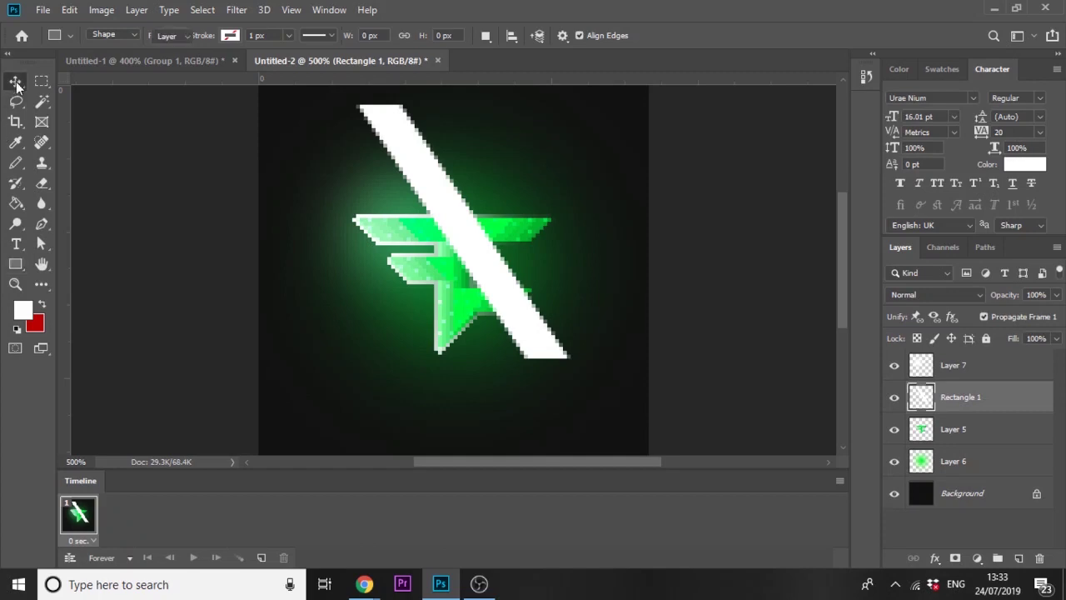
left_click_drag(471, 219, 436, 254)
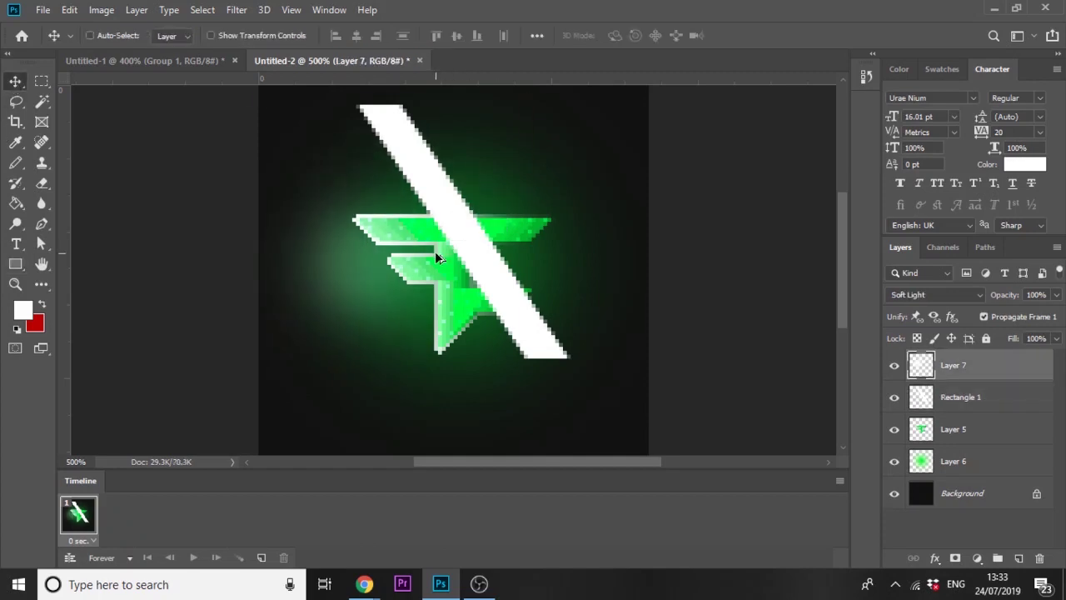
key("ctrl+z")
Move the white stripe down-left off the logo and clip it to the F layer.
left_click_drag(560, 358, 467, 425)
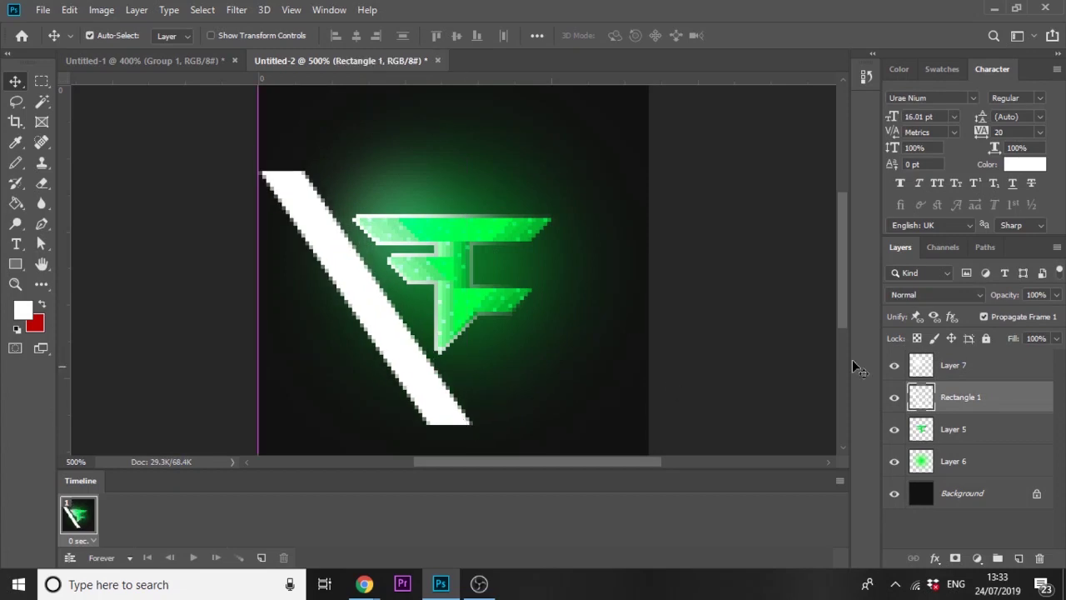
right_click(958, 395)
left_click(853, 301)
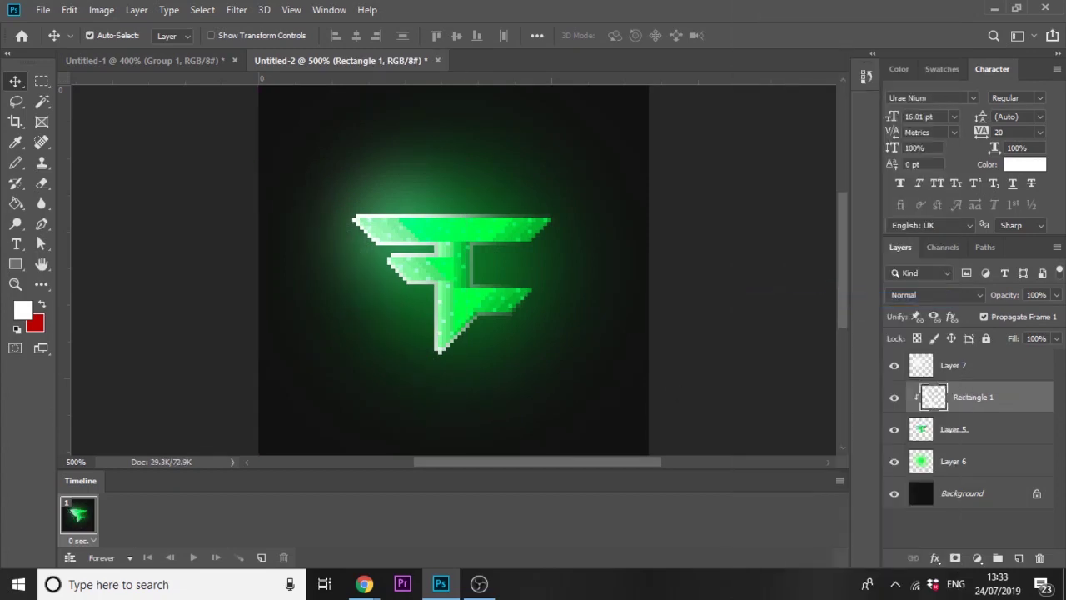
key("ctrl+t")
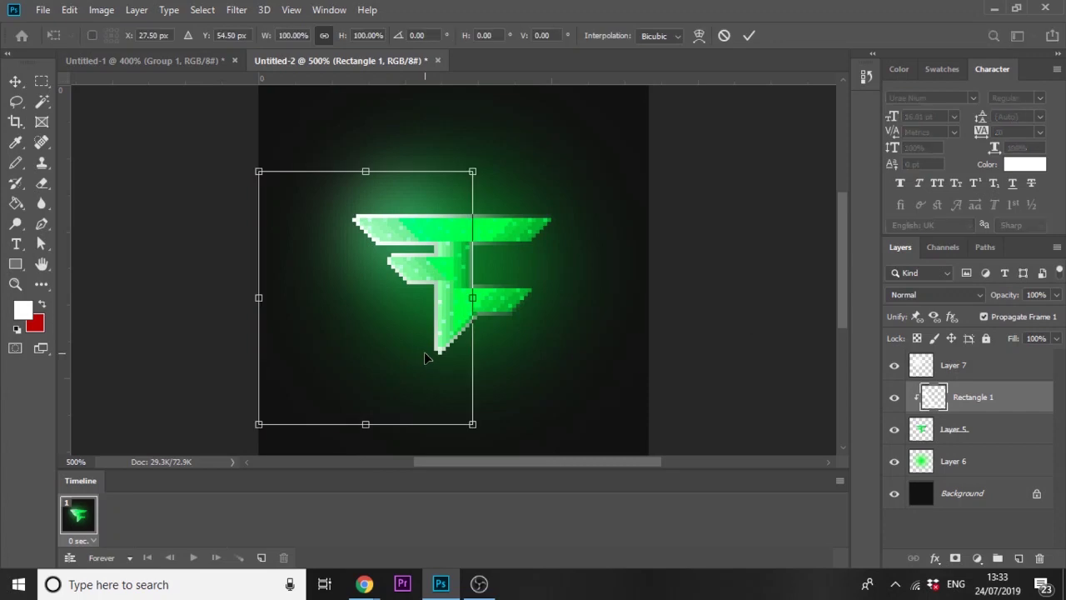
Shift the stripe slightly right toward the F and set its opacity to 33%.
left_click_drag(434, 348, 455, 337)
key("Return")
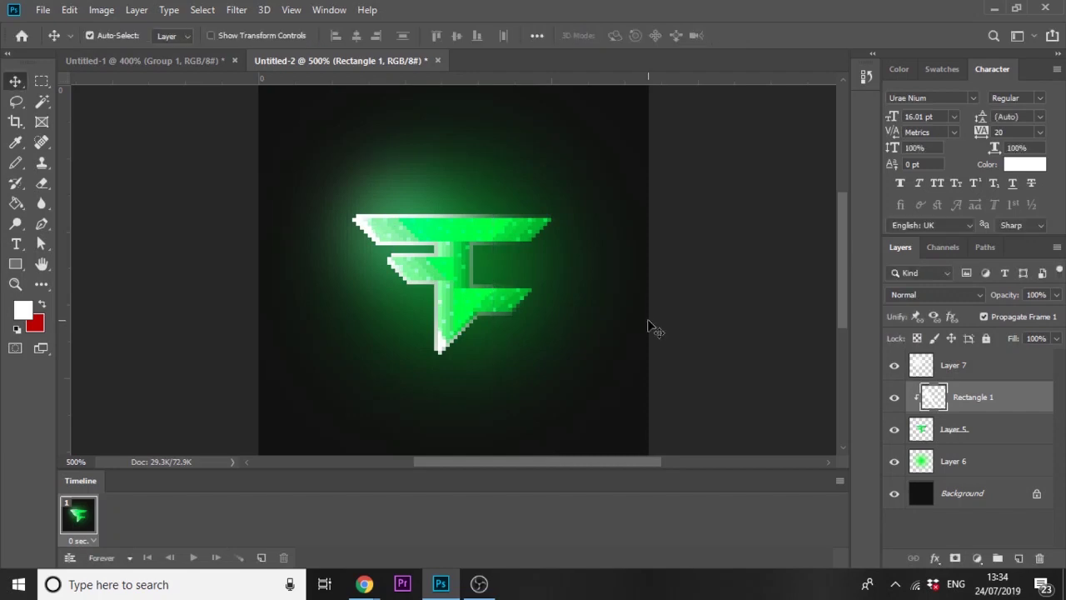
left_click(1057, 295)
left_click_drag(1009, 312, 1007, 314)
left_click(261, 558)
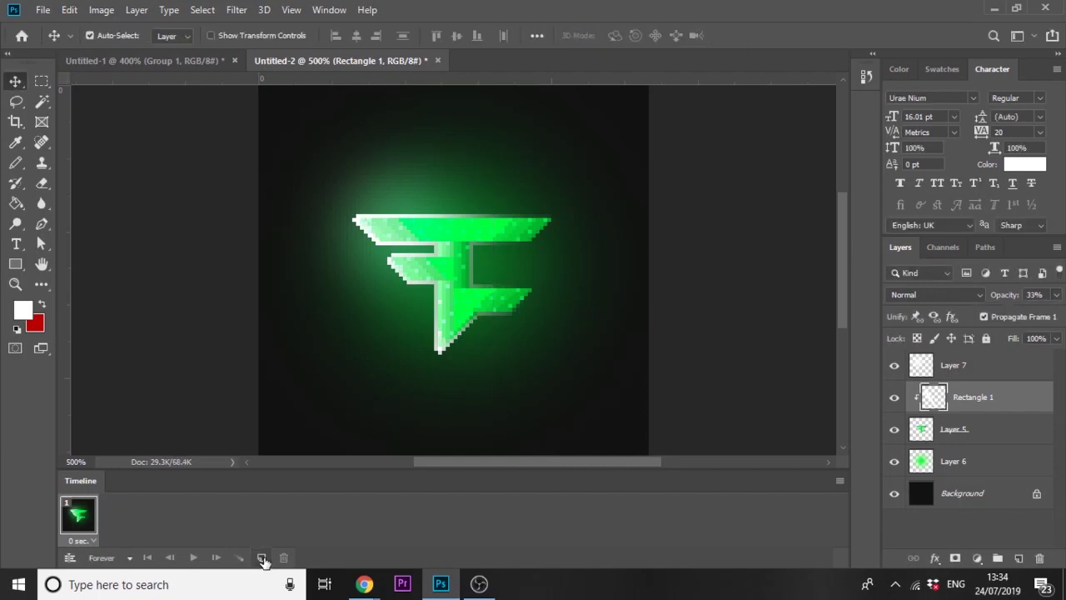
Add a second frame with the stripe's opacity raised to 54%.
left_click(260, 557)
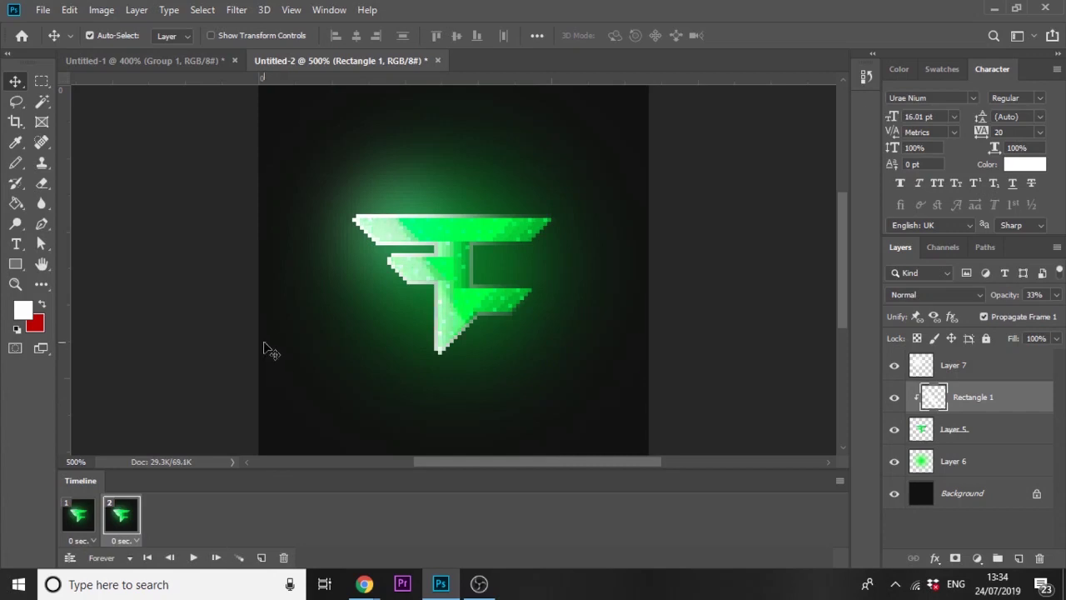
left_click(1056, 295)
left_click(1022, 313)
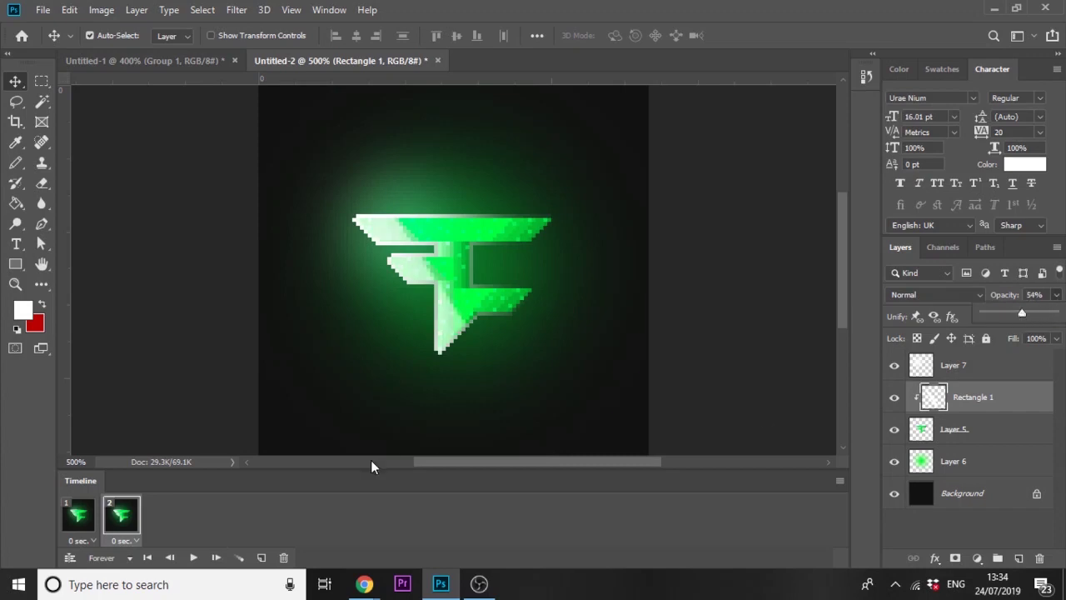
left_click(261, 558)
Add a third frame with the stripe nudged right at 75% opacity.
left_click(262, 558)
key("Right")
key("Right")
key("Right")
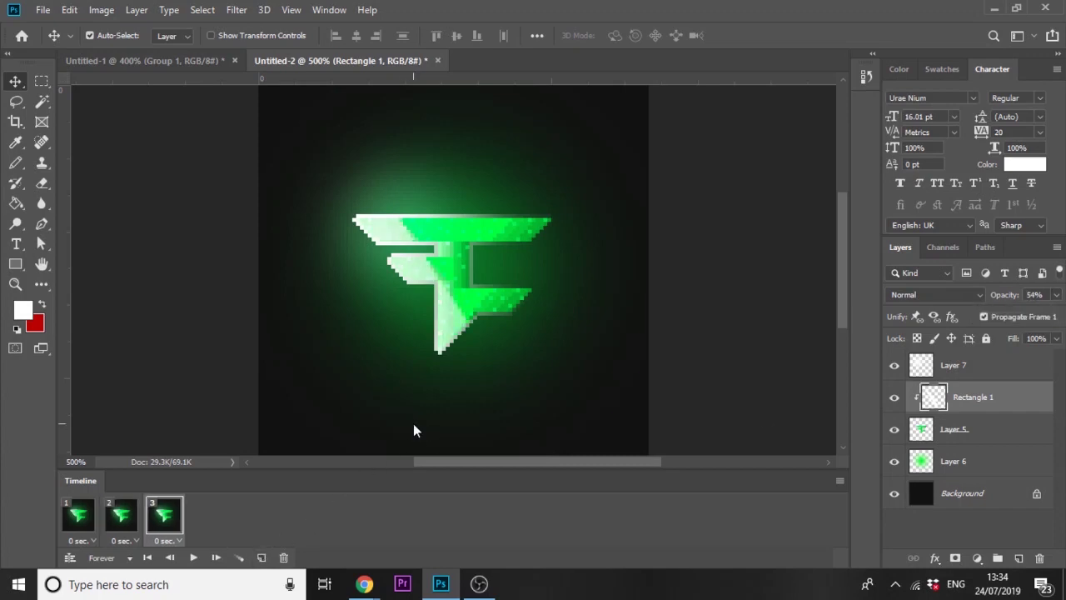
left_click(1056, 297)
left_click(1037, 314)
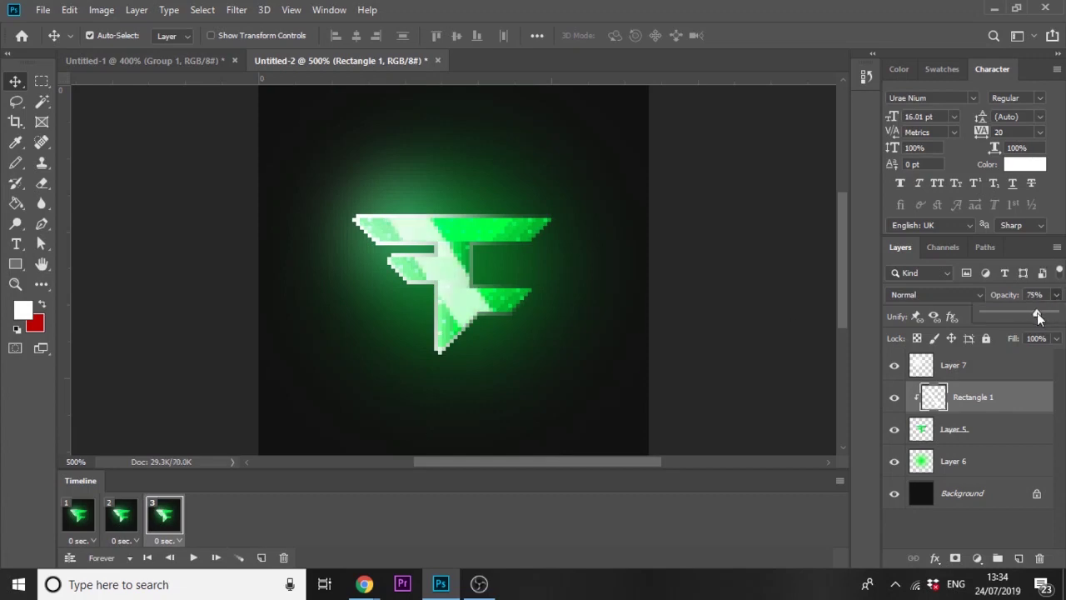
Add fourth and fifth frames, nudging the stripe right each time, opacity 58%.
left_click(262, 558)
key("Right")
key("Right")
key("Right")
key("Right")
key("Right")
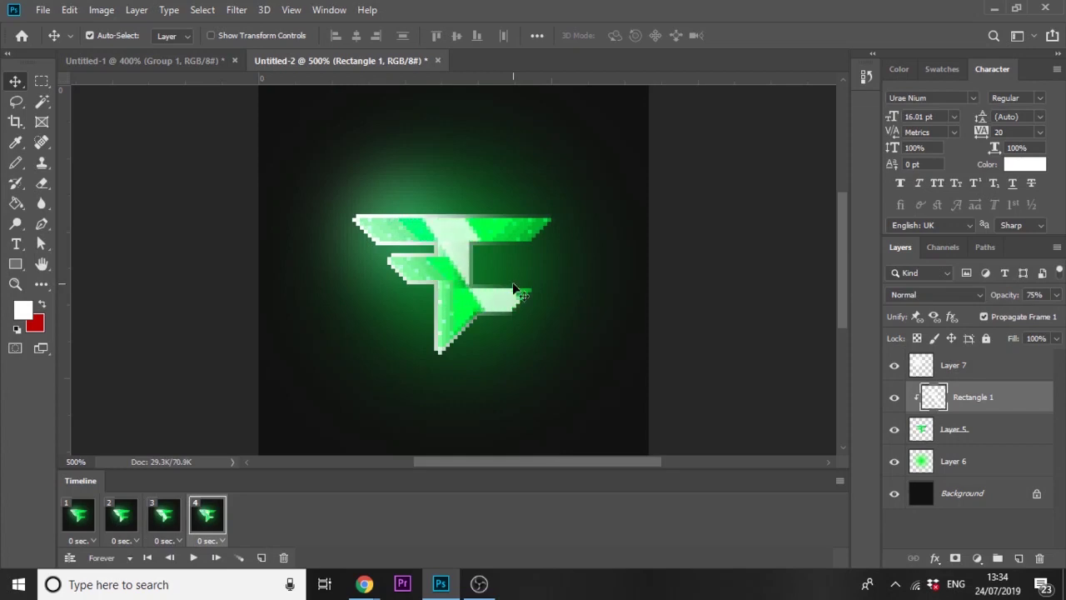
left_click(1056, 295)
left_click(1025, 310)
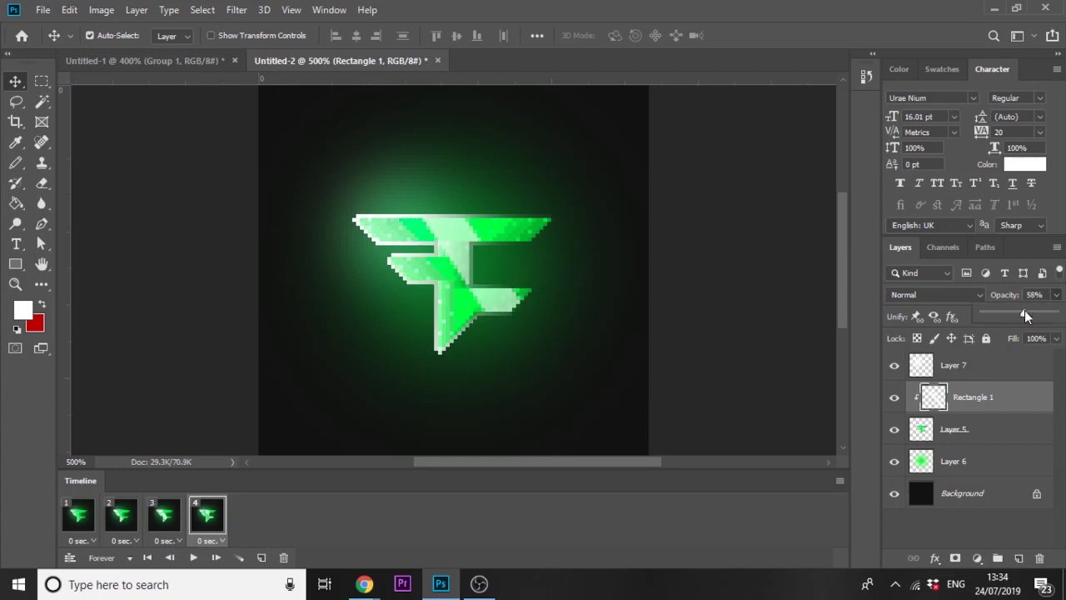
left_click(262, 558)
key("Right")
key("Right")
key("Right")
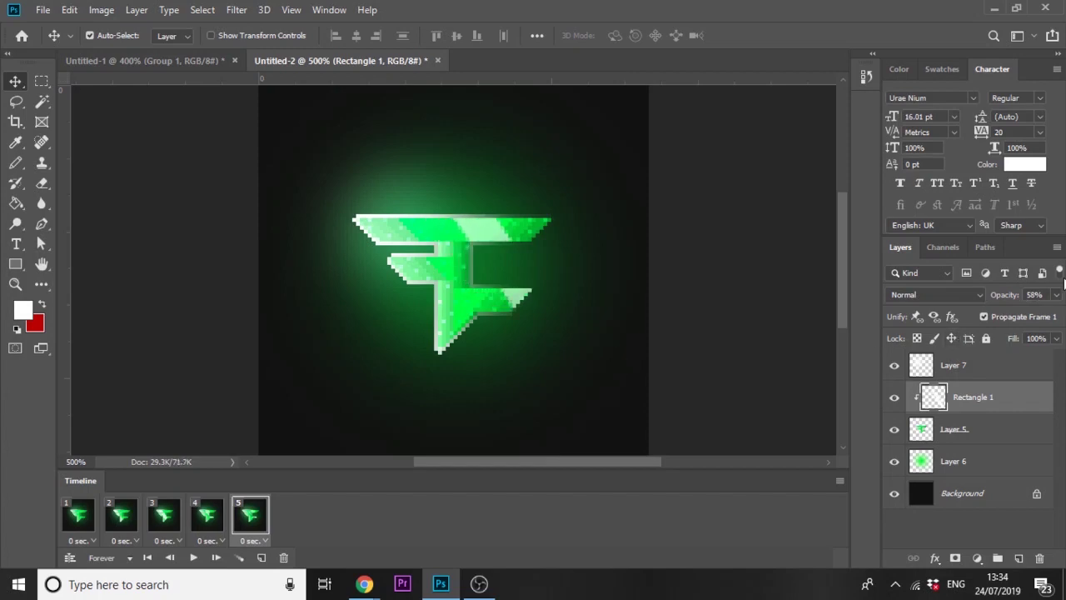
left_click(1057, 295)
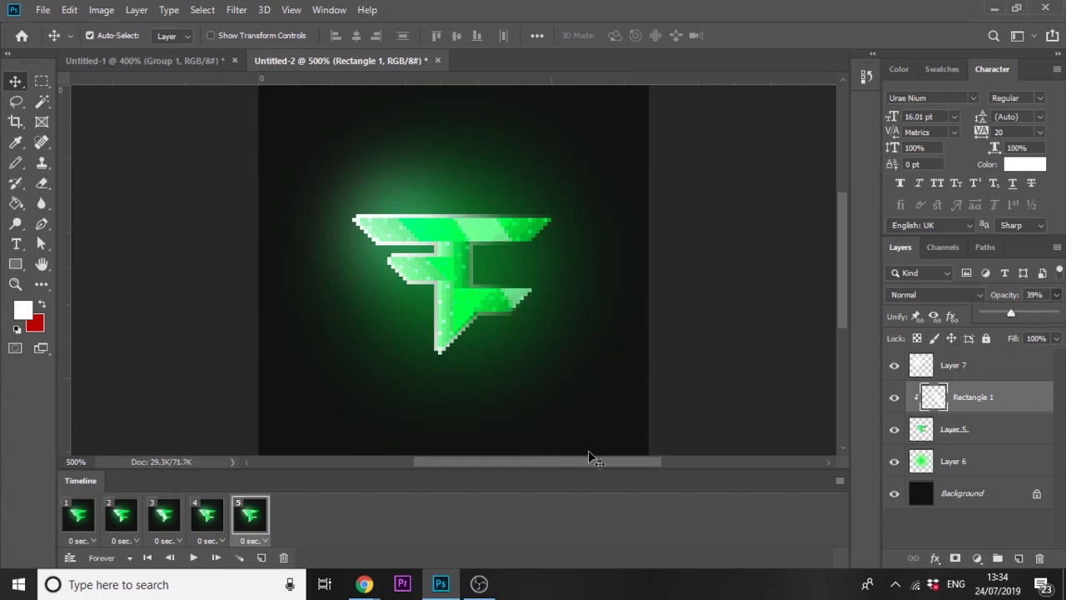
Add sixth and seventh frames, moving the shine further right and fading it to 27%.
left_click(262, 558)
key("Right")
key("Right")
key("Right")
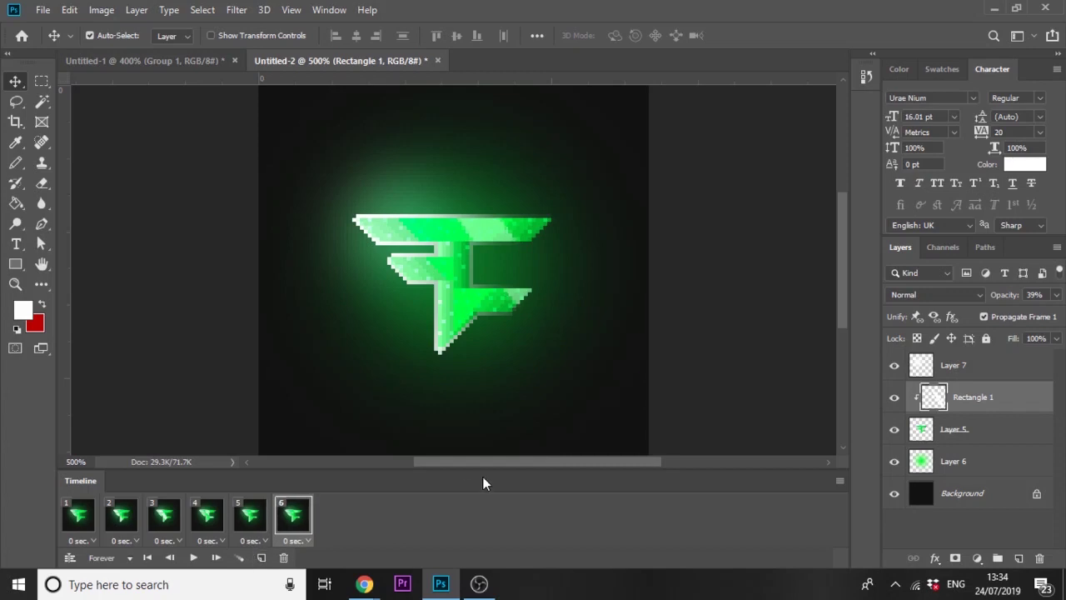
left_click(1056, 297)
left_click_drag(1003, 312, 996, 312)
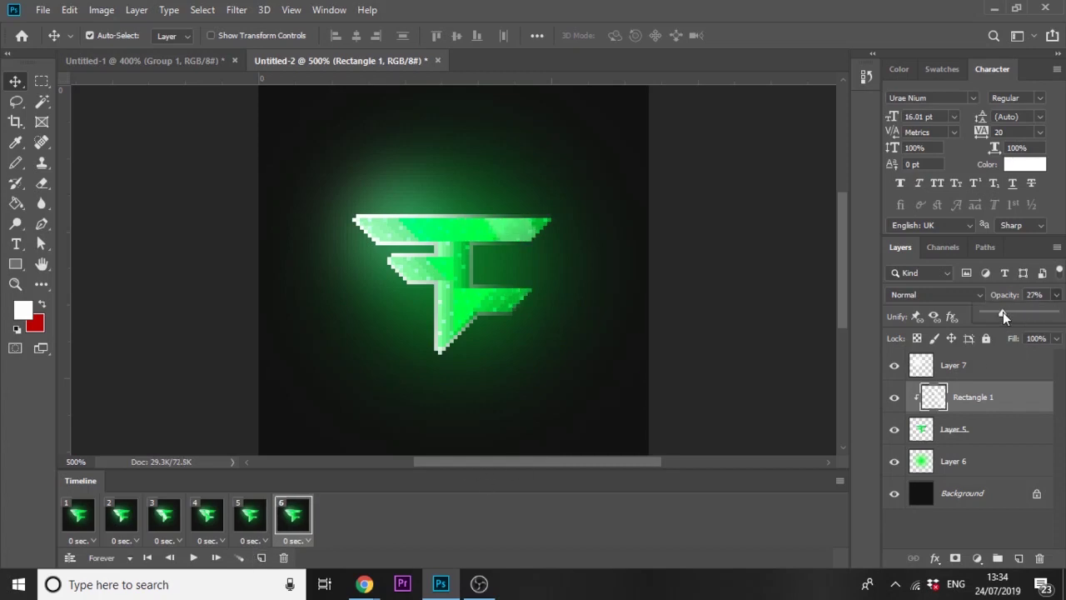
left_click(262, 558)
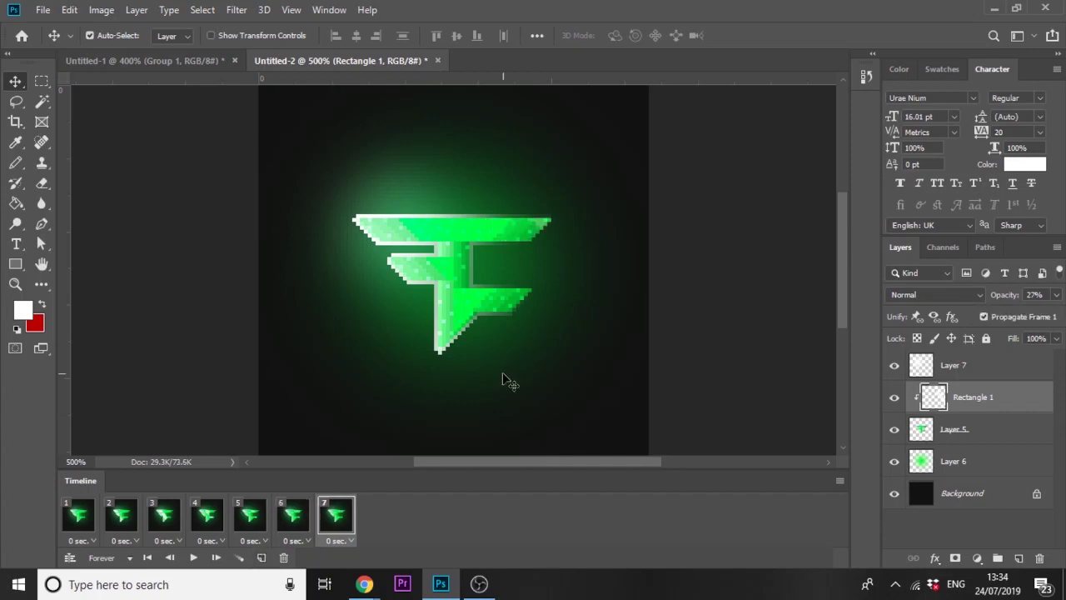
Add frames 8–10 and hide the shine rectangle in frame 8.
left_click(260, 558)
left_click(261, 558)
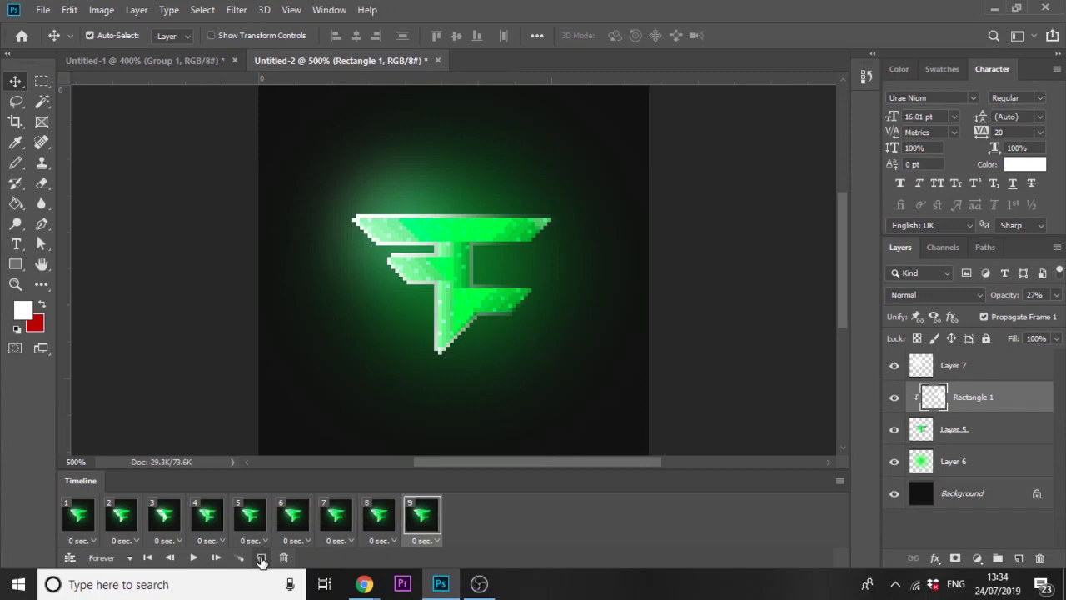
left_click(261, 558)
left_click(344, 523)
left_click(381, 519)
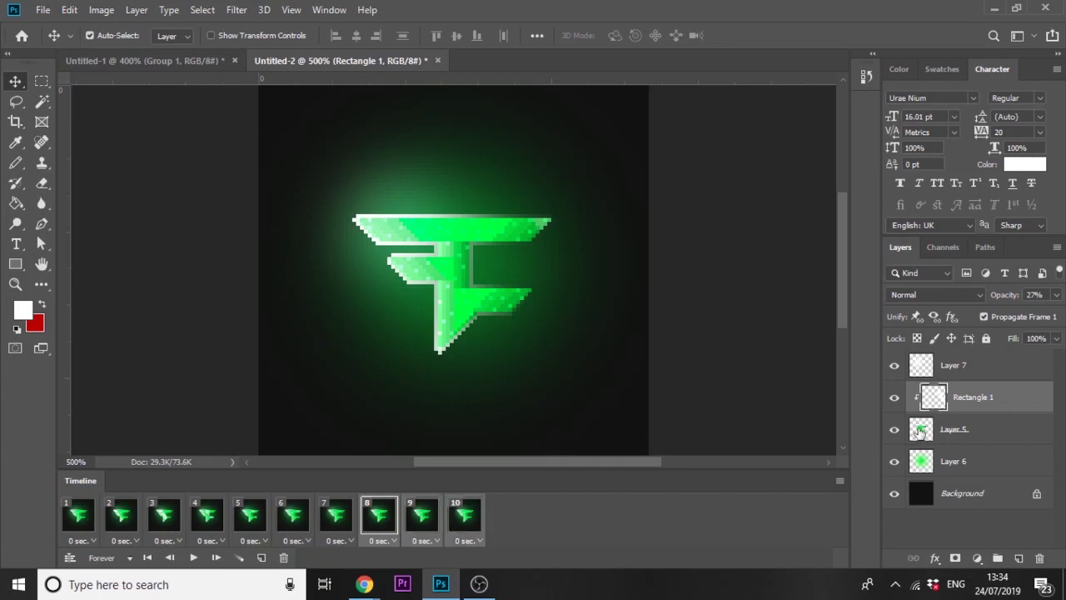
left_click(895, 397)
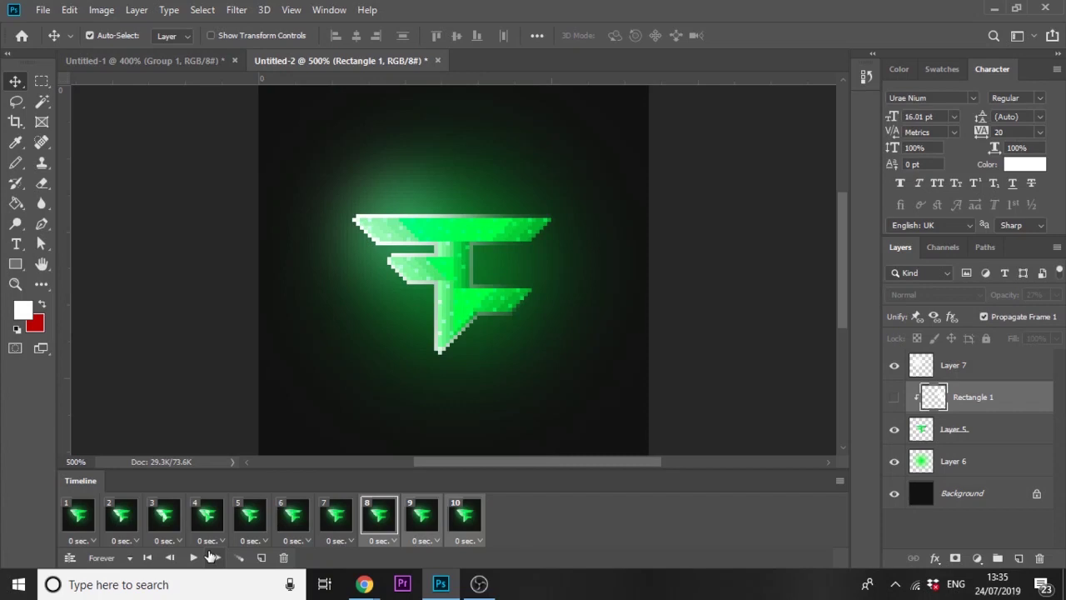
Set every frame's delay to 0.1 seconds and play the animation.
left_click(82, 525)
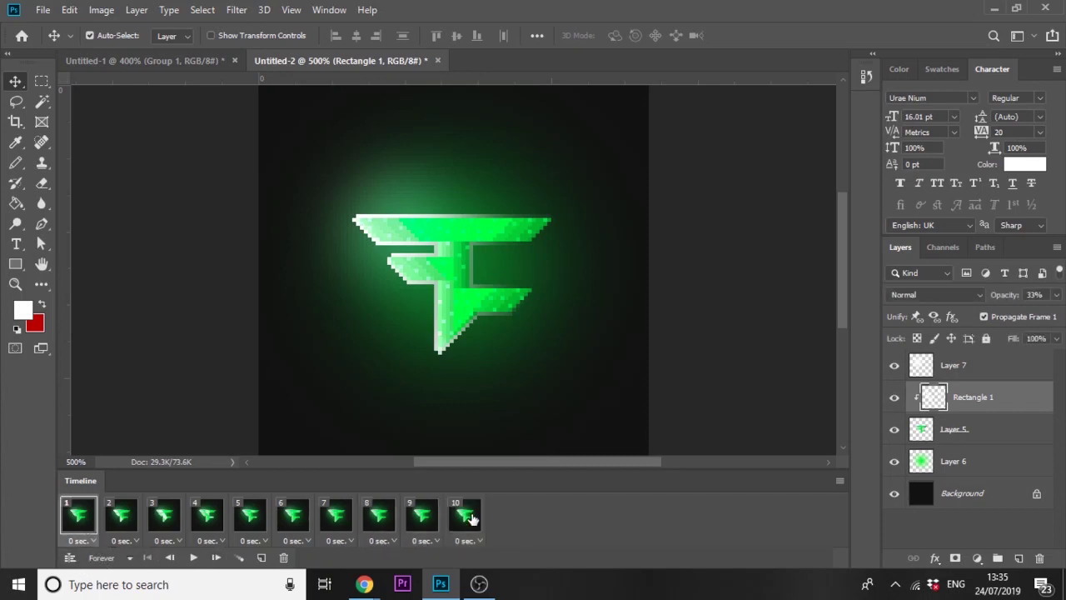
left_click(94, 541)
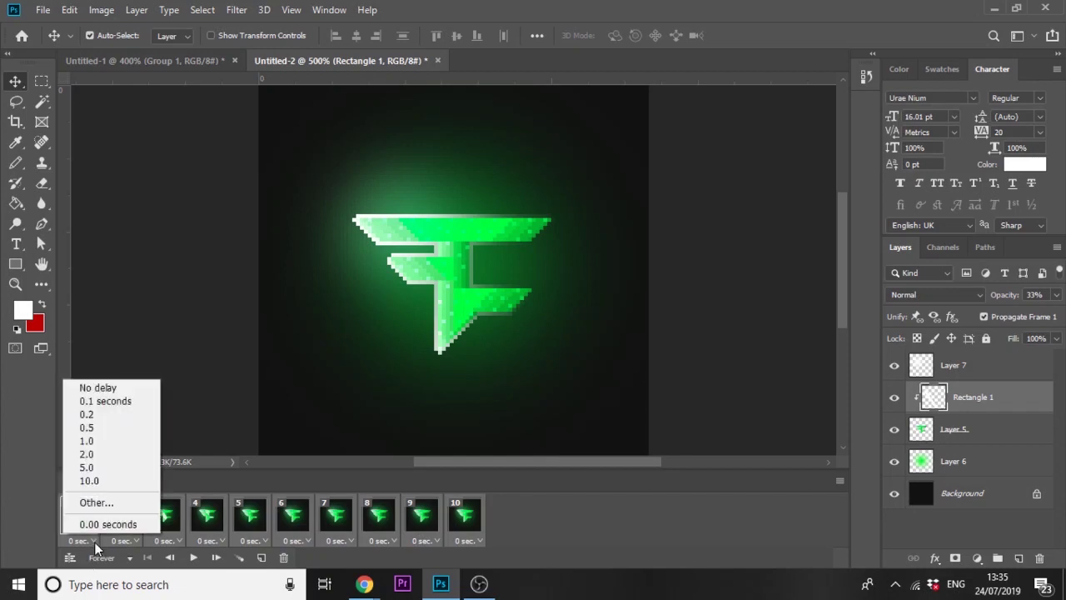
left_click(106, 404)
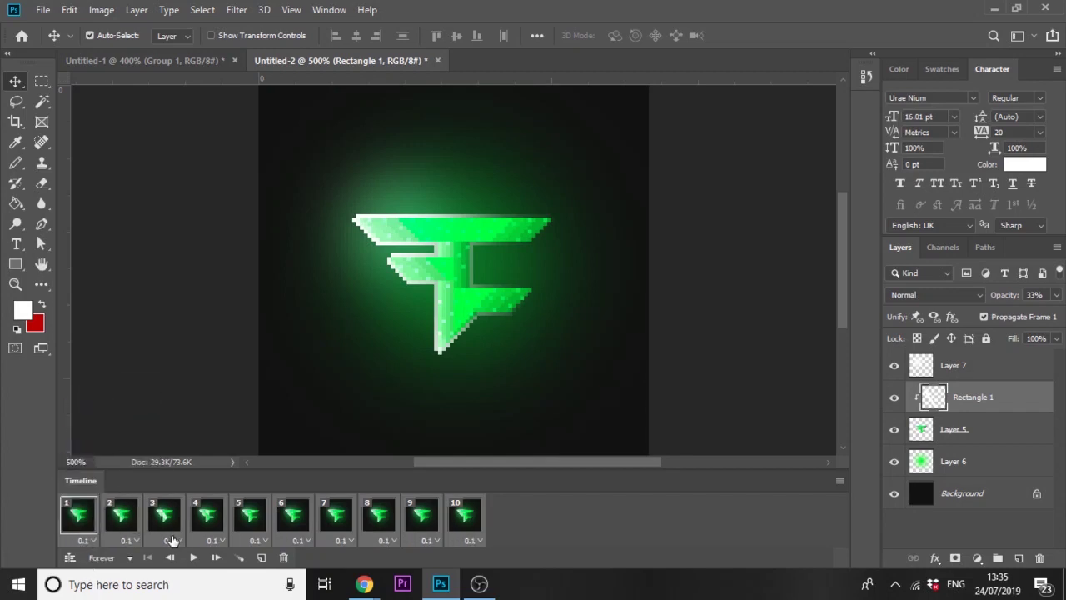
left_click(192, 557)
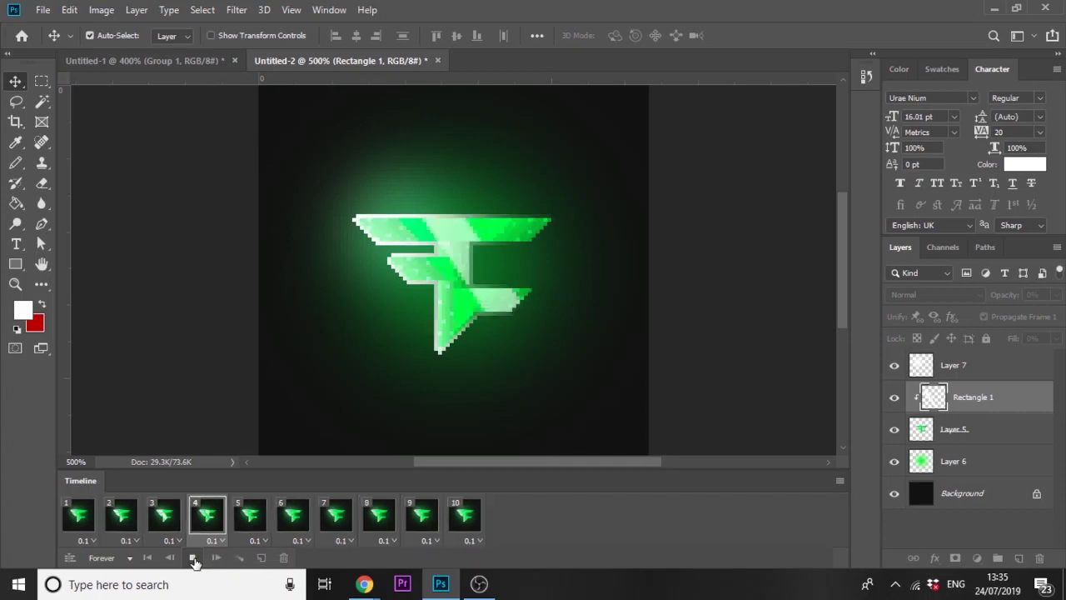
Stop the preview and step through frames 1–4 to check the shine's progress.
left_click(192, 561)
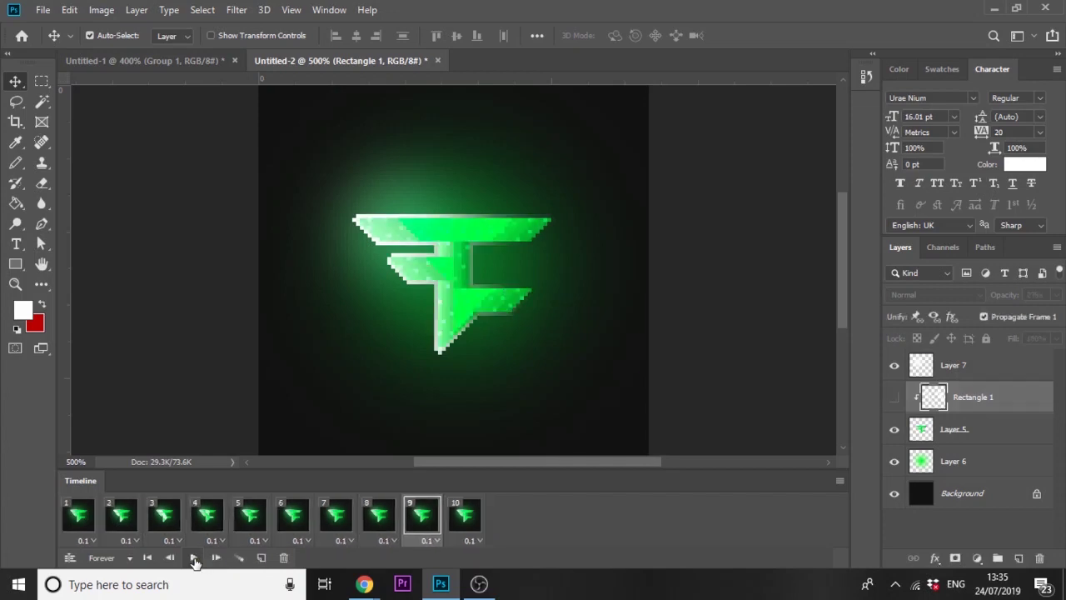
left_click(86, 513)
left_click(117, 514)
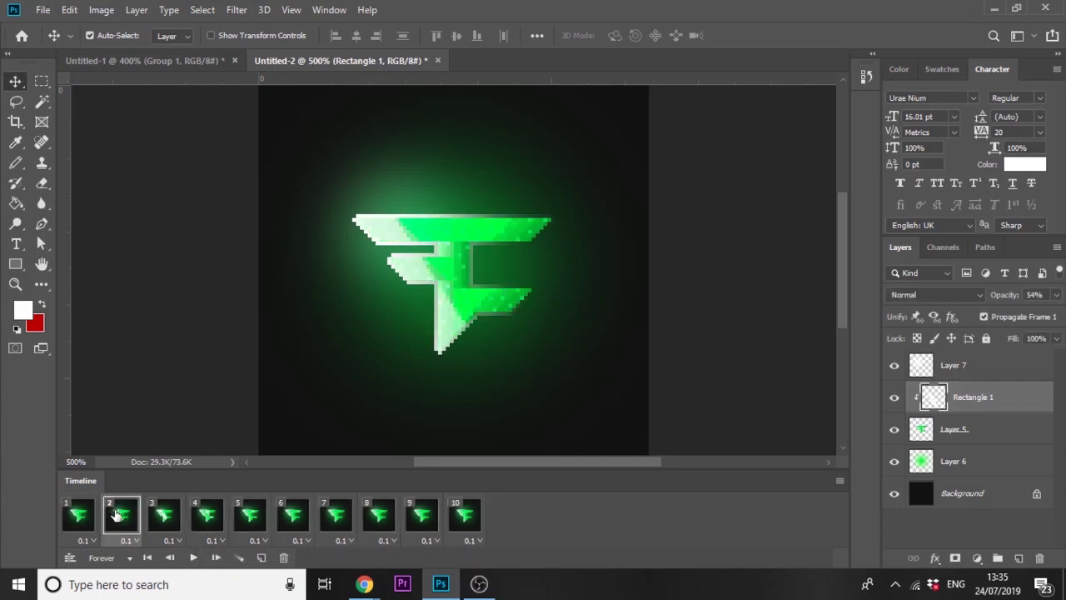
left_click(158, 515)
left_click(199, 515)
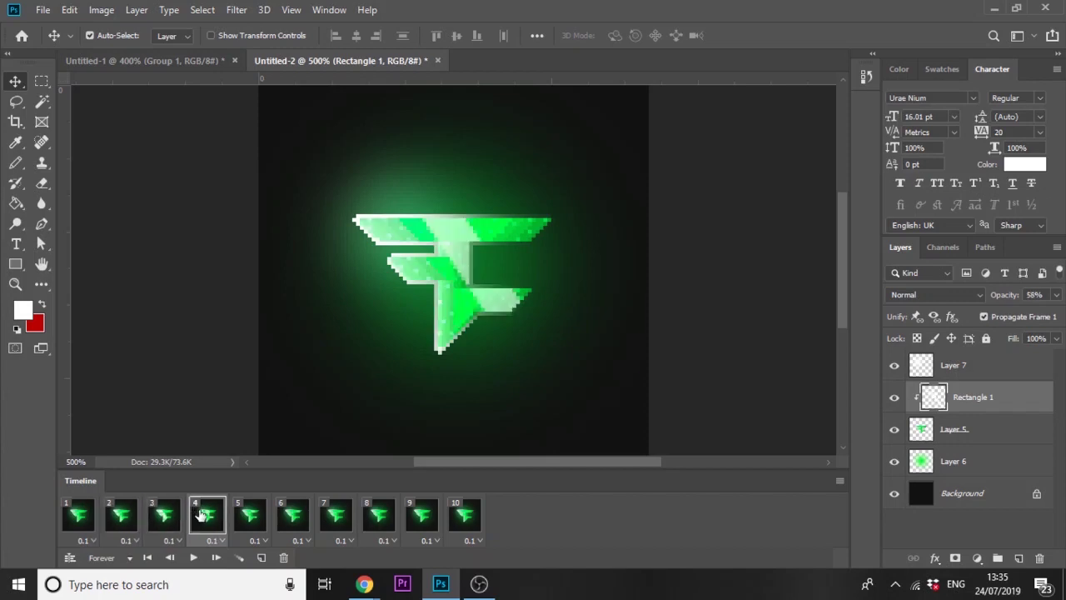
left_click(87, 519)
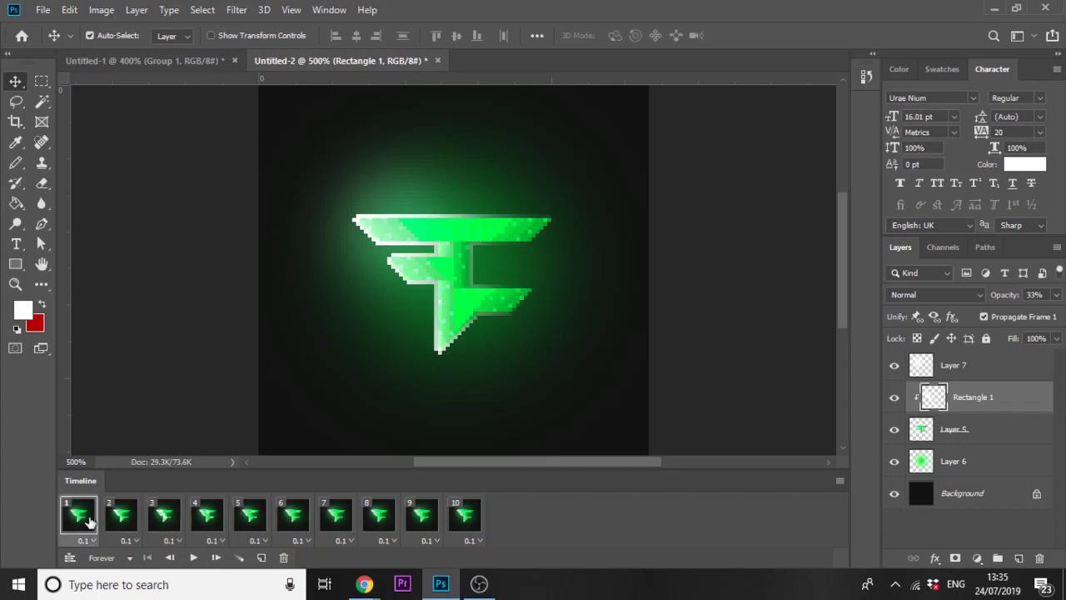
left_click(121, 517)
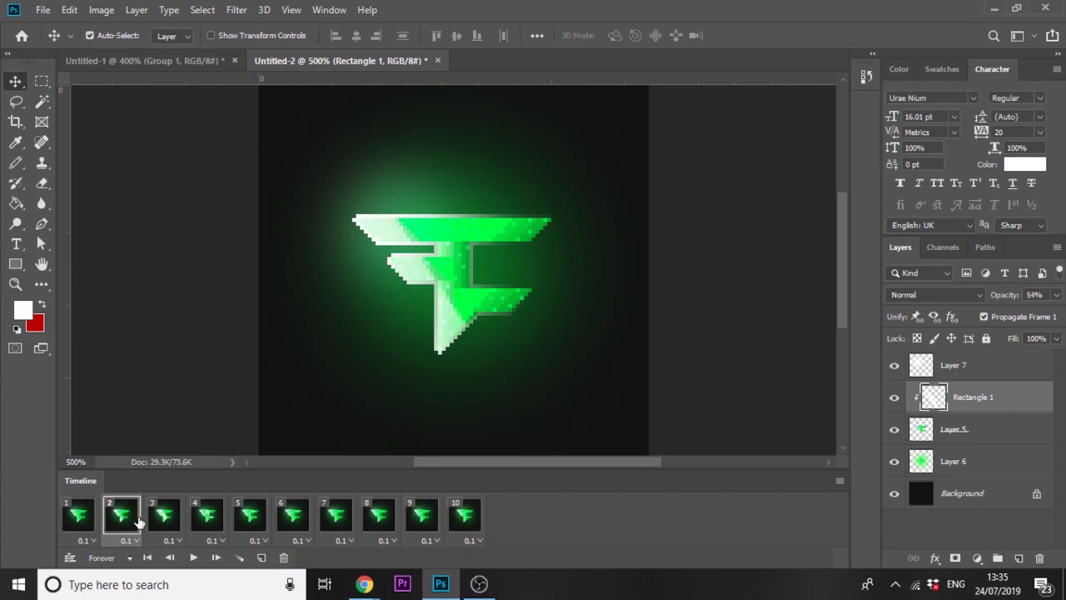
left_click(162, 517)
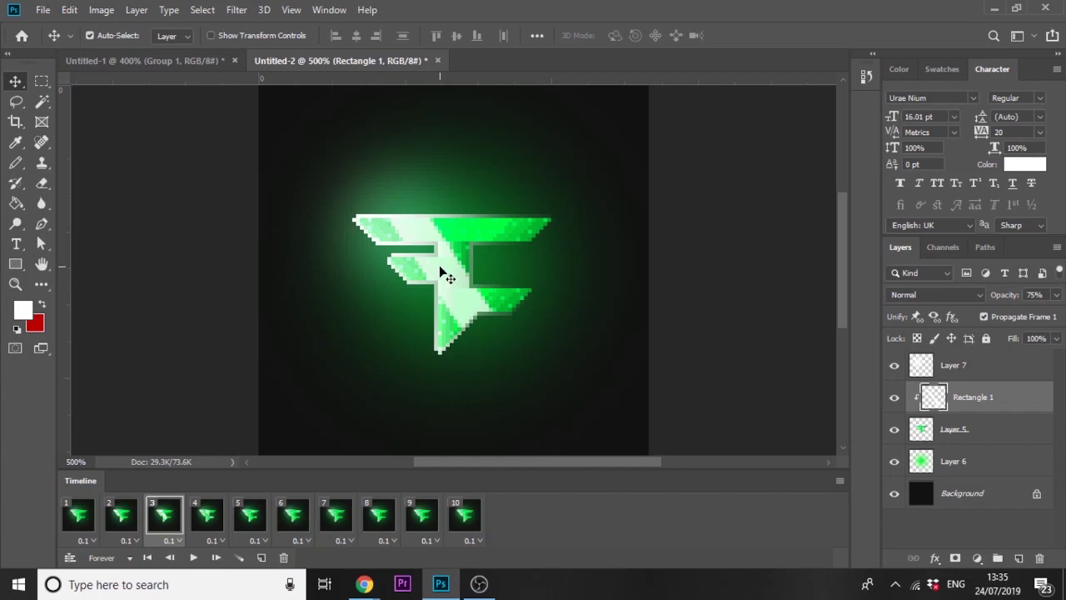
left_click(83, 520)
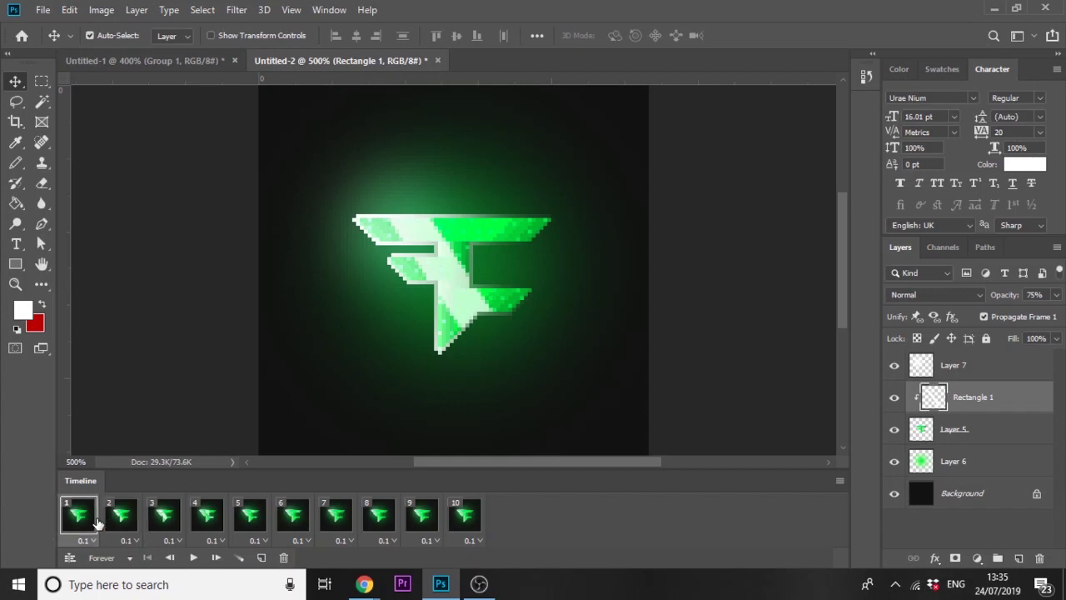
left_click(997, 458)
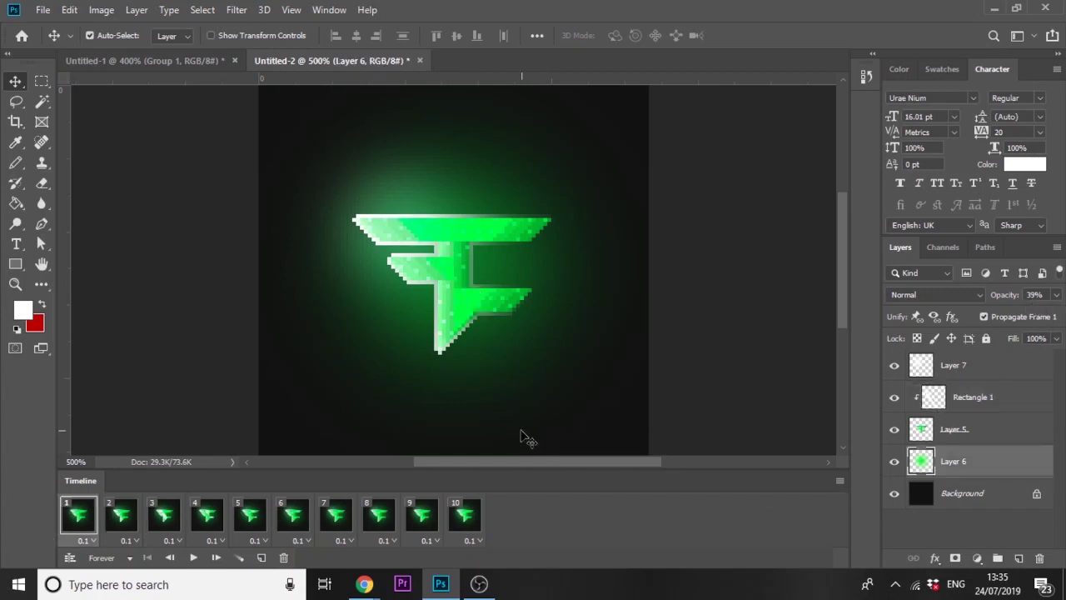
Switch Layer 7's blend mode from Soft Light to Overlay and compare by toggling its visibility.
left_click(998, 375)
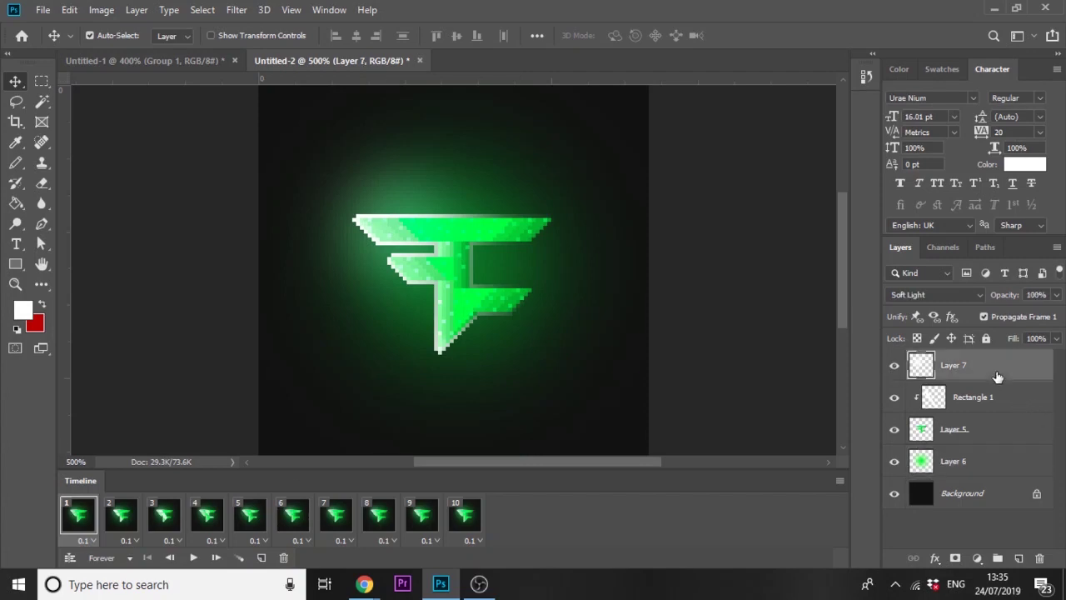
left_click(929, 294)
left_click(913, 369)
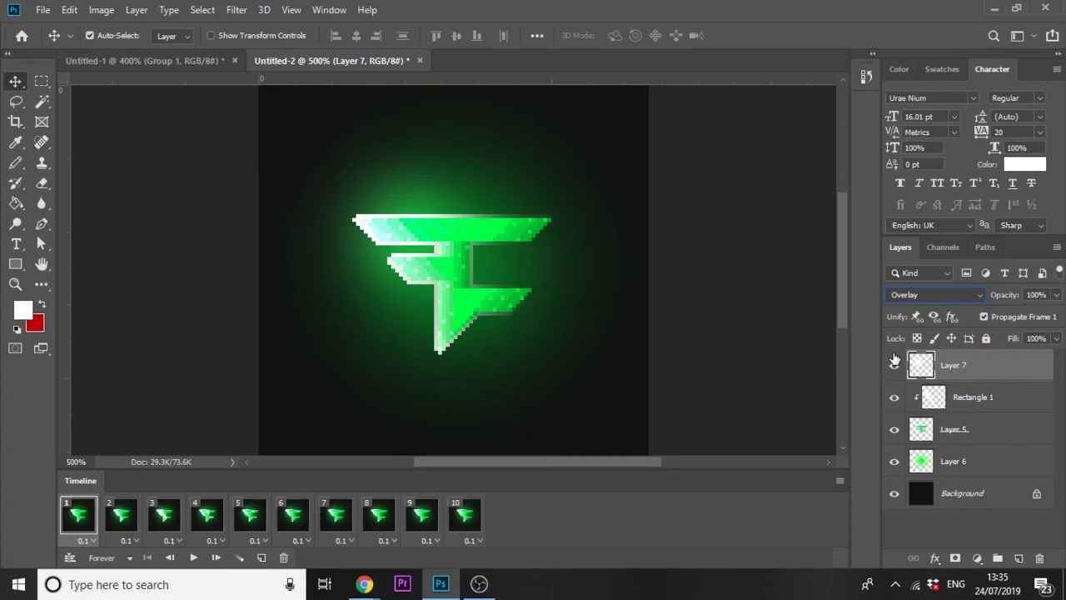
left_click(894, 364)
left_click(894, 364)
left_click(116, 145)
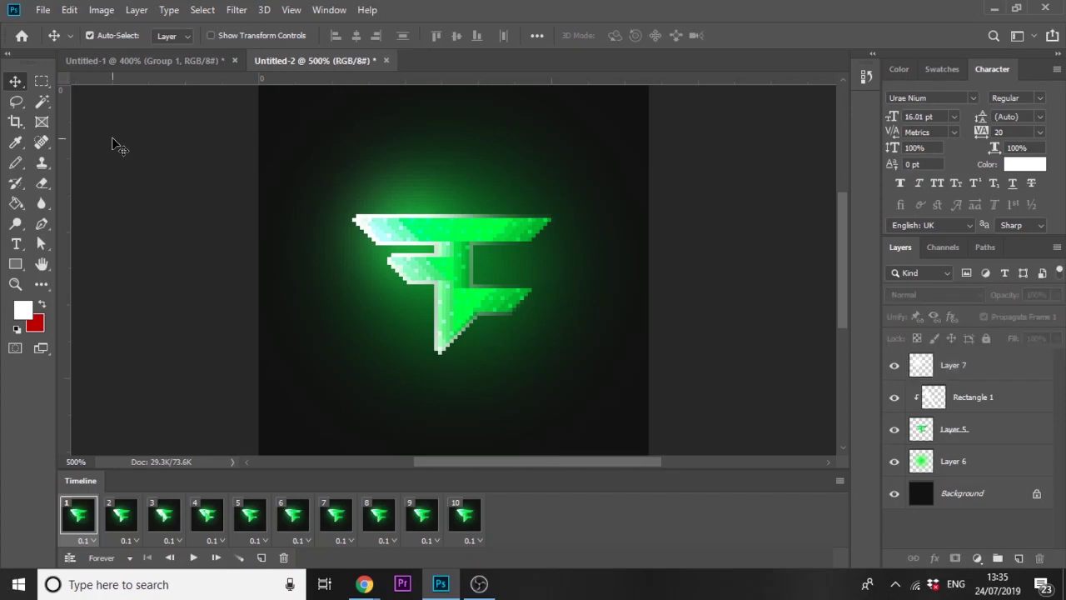
key("ctrl+minus")
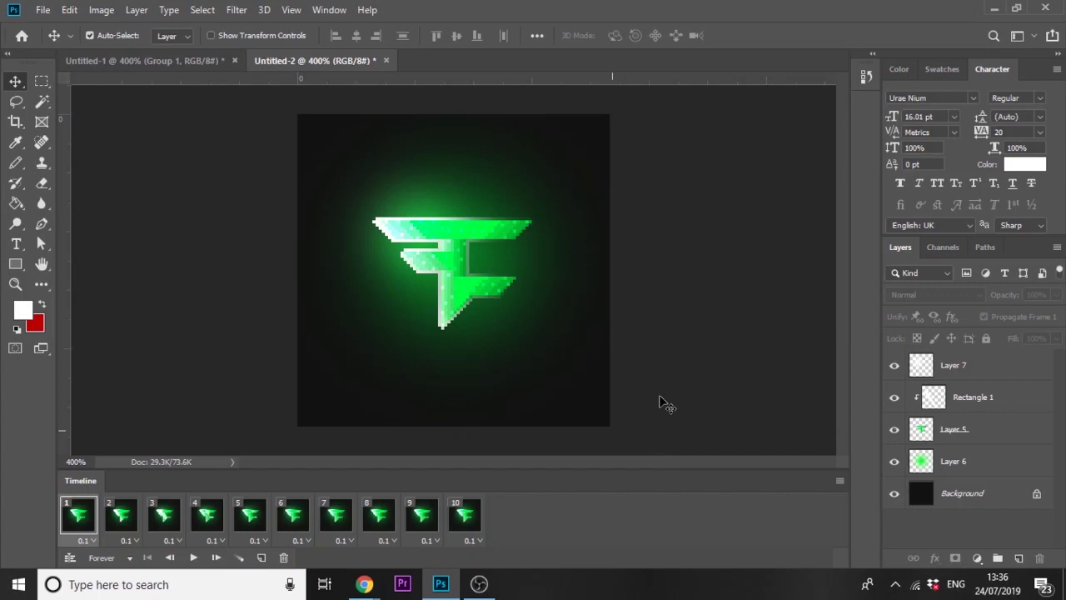
left_click(192, 557)
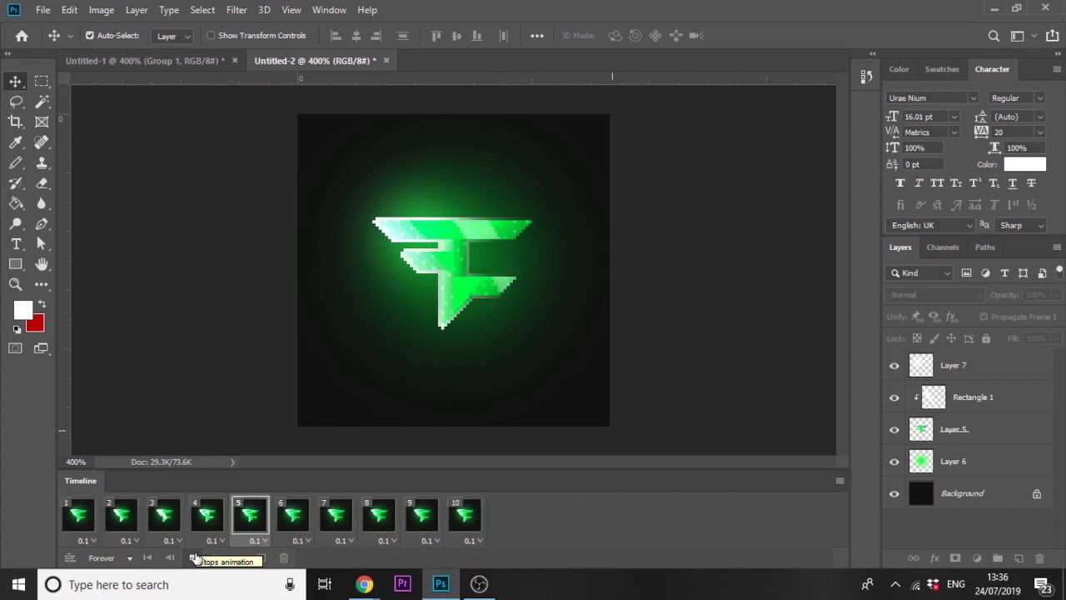
left_click(195, 557)
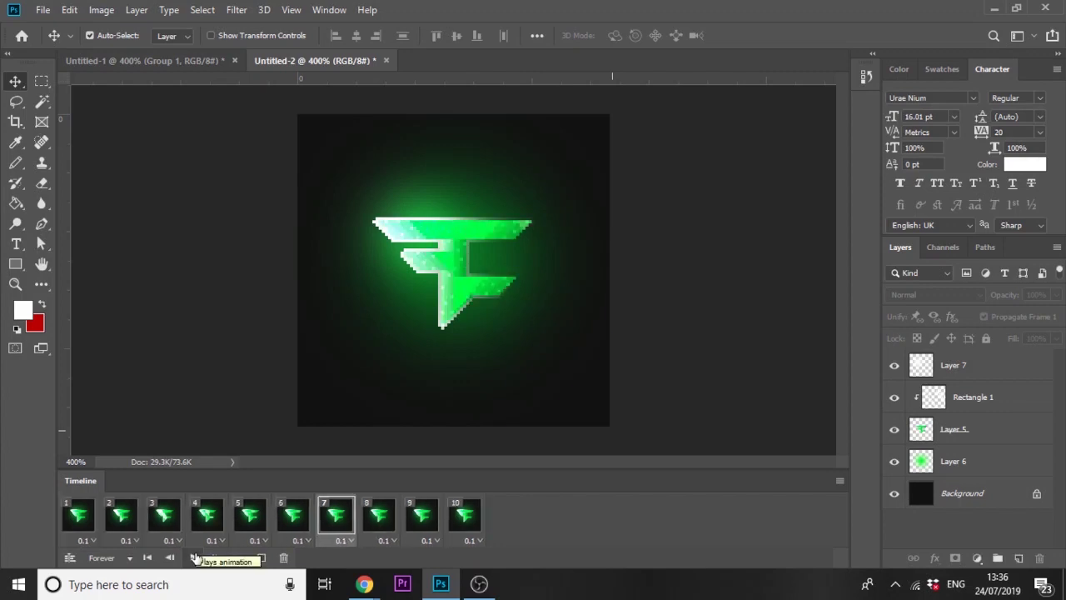